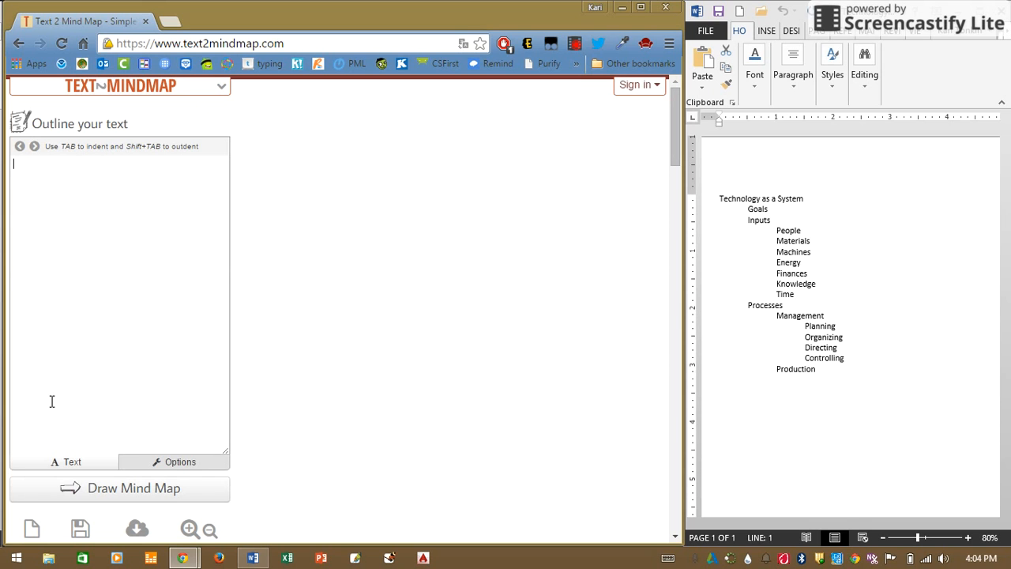
# Copy the whole Technology as a System outline from the Word document and paste it into the mind map outline text.
pyautogui.moveTo(723, 204); pyautogui.dragTo(822, 375)
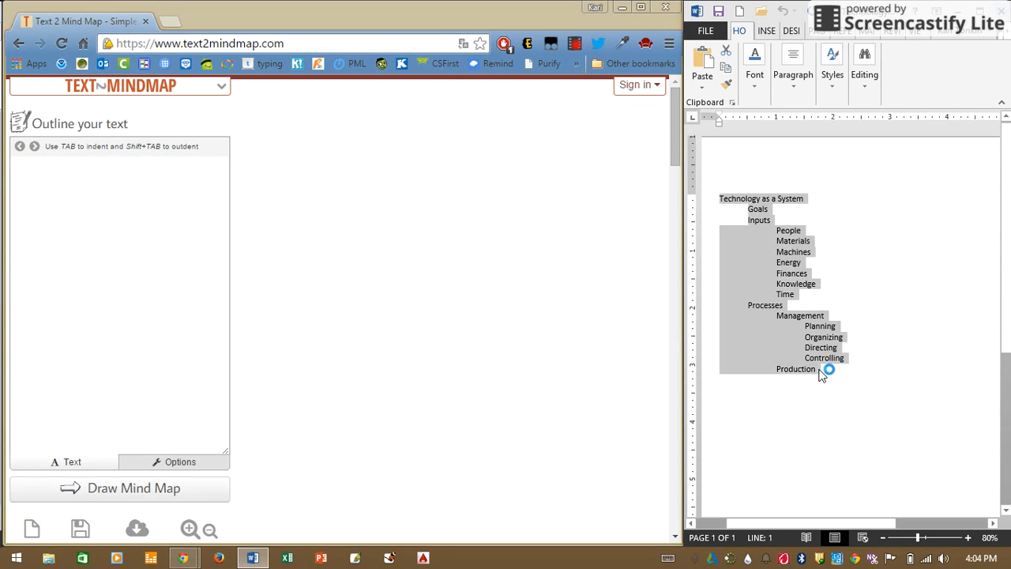
pyautogui.rightClick(806, 257)
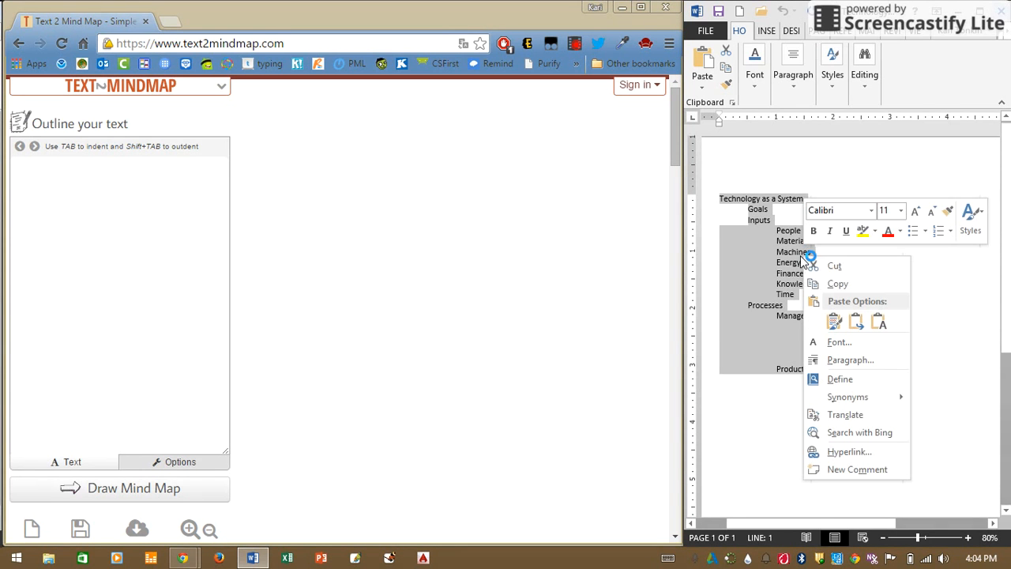
pyautogui.click(830, 286)
pyautogui.click(124, 245)
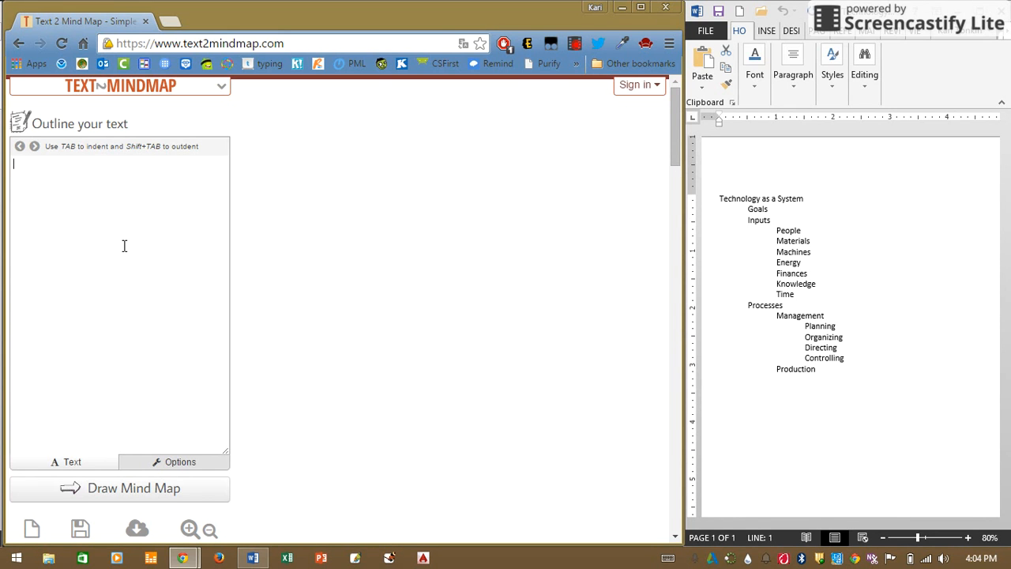
pyautogui.hotkey('ctrl', 'v')
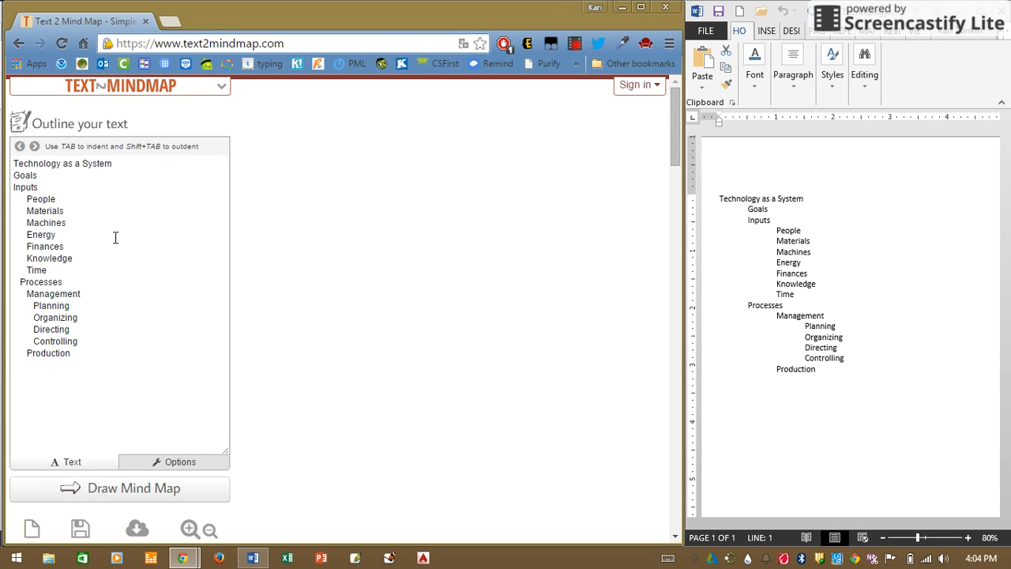
# Indent the Goals and Inputs lines one level under Technology as a System.
pyautogui.press('Tab')
pyautogui.click(10, 186)
pyautogui.press('Tab')
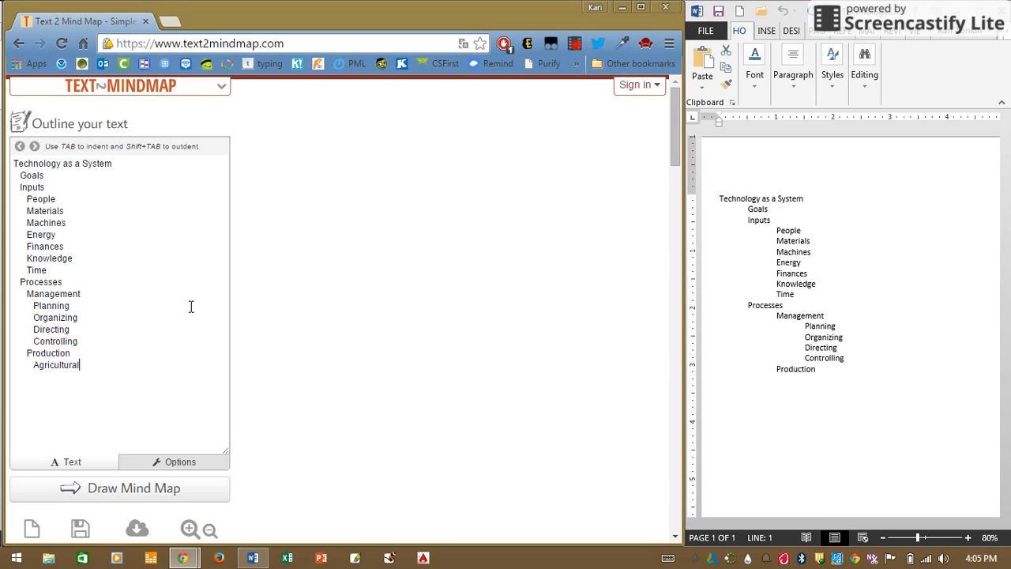
# Add Construction below Agricultural under Production, then draw the mind map and maximize the browser window.
pyautogui.write('Construction')
pyautogui.click(120, 497)
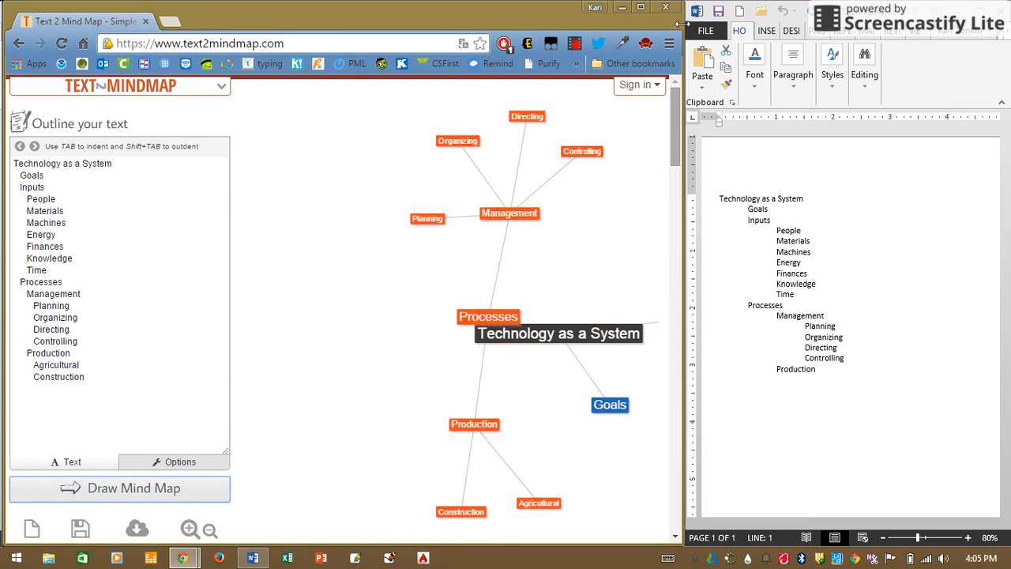
pyautogui.click(642, 8)
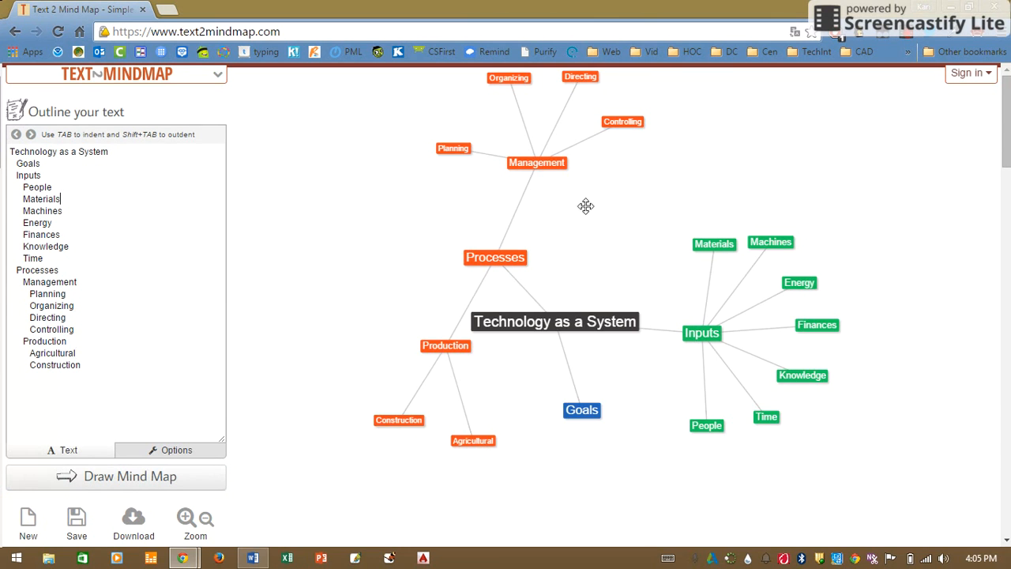
# Reposition the Goals node directly above the Technology as a System root and the Inputs node to the root's upper right.
pyautogui.moveTo(506, 242); pyautogui.dragTo(580, 228)
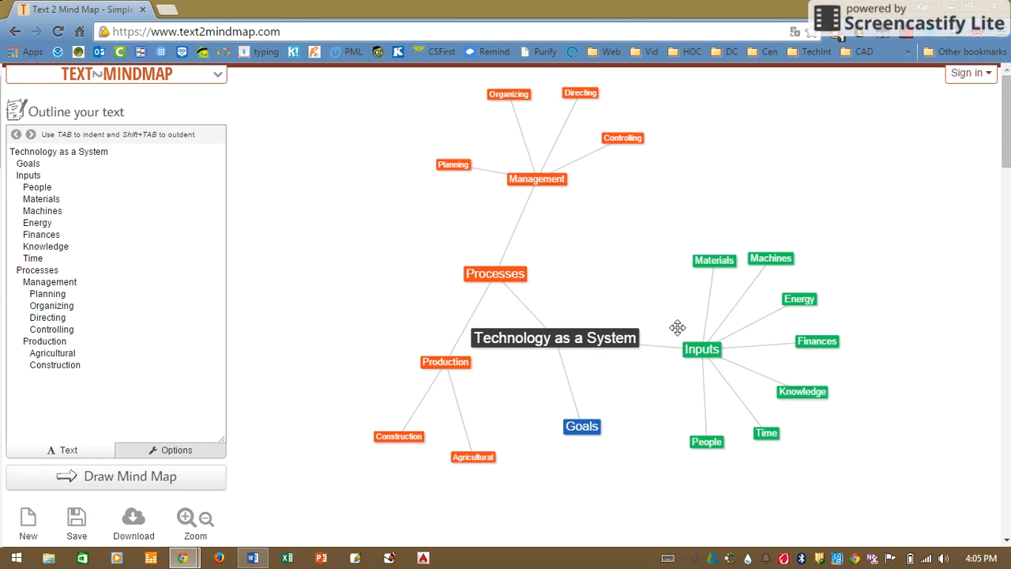
pyautogui.moveTo(517, 282); pyautogui.dragTo(348, 406)
pyautogui.moveTo(360, 308); pyautogui.dragTo(294, 341)
pyautogui.click(622, 401)
pyautogui.moveTo(622, 406); pyautogui.dragTo(551, 172)
pyautogui.moveTo(697, 324); pyautogui.dragTo(682, 232)
# Arrange the Processes branch right of the root, with Production to the right of Processes and Management below it.
pyautogui.moveTo(330, 397); pyautogui.dragTo(734, 403)
pyautogui.moveTo(840, 450); pyautogui.dragTo(856, 345)
pyautogui.moveTo(309, 353); pyautogui.dragTo(741, 435)
pyautogui.click(634, 336)
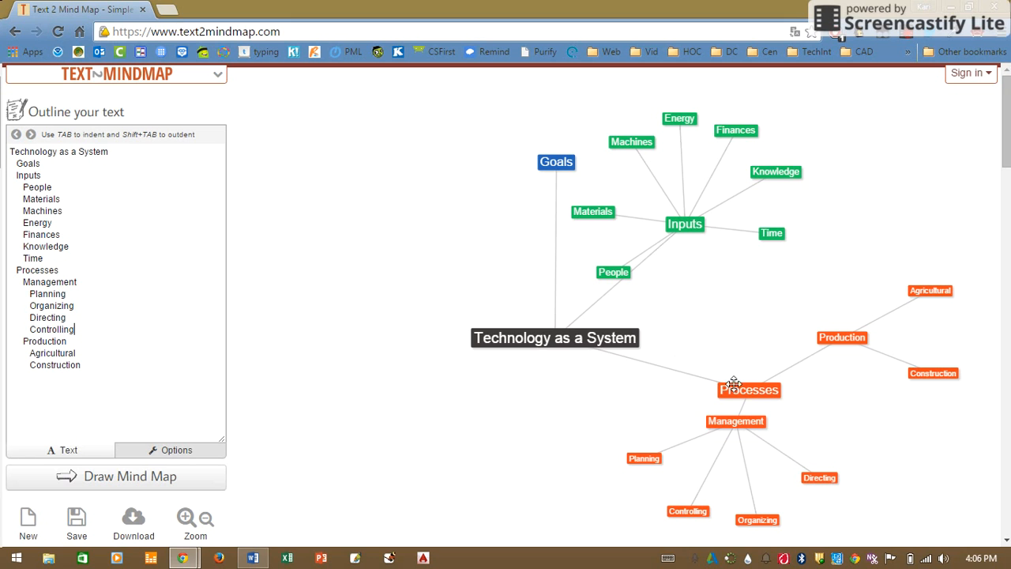
pyautogui.moveTo(735, 390); pyautogui.dragTo(719, 352)
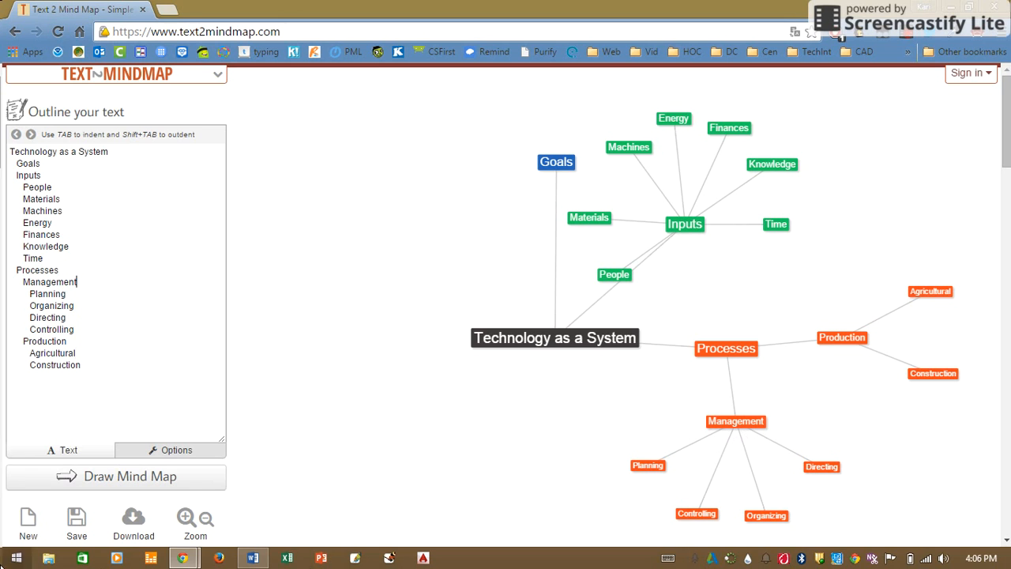
pyautogui.click(83, 376)
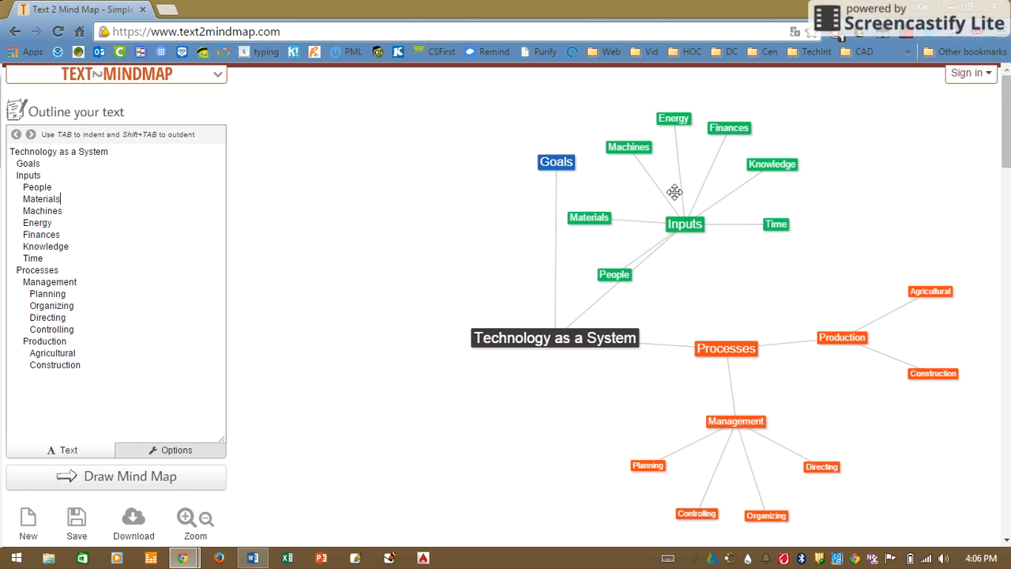
pyautogui.click(546, 171)
pyautogui.click(726, 344)
# Color the mind map by level, making Level 1 a brighter blue, Level 2 dark green and Level 3 a lighter orange.
pyautogui.click(170, 454)
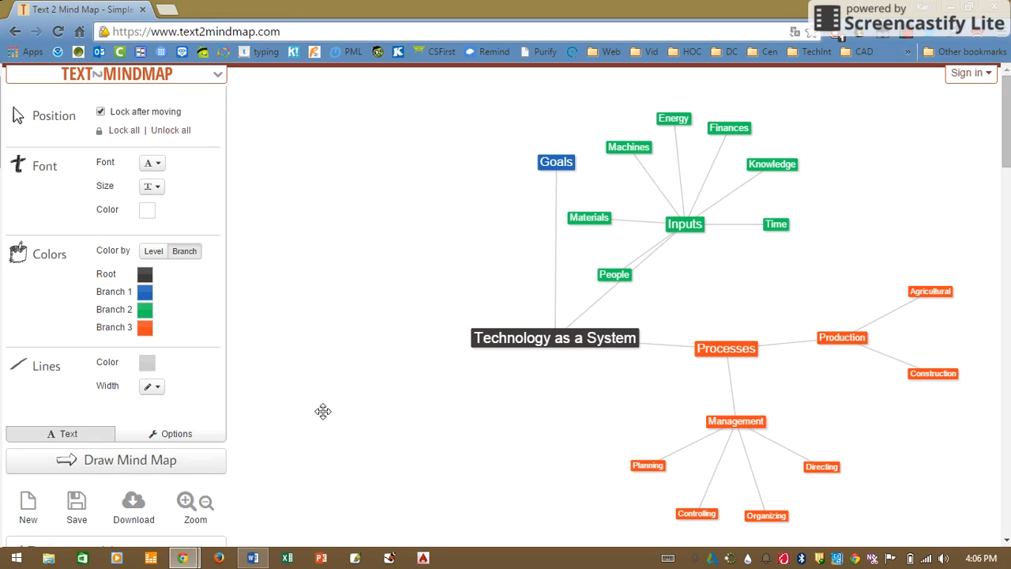
pyautogui.click(150, 253)
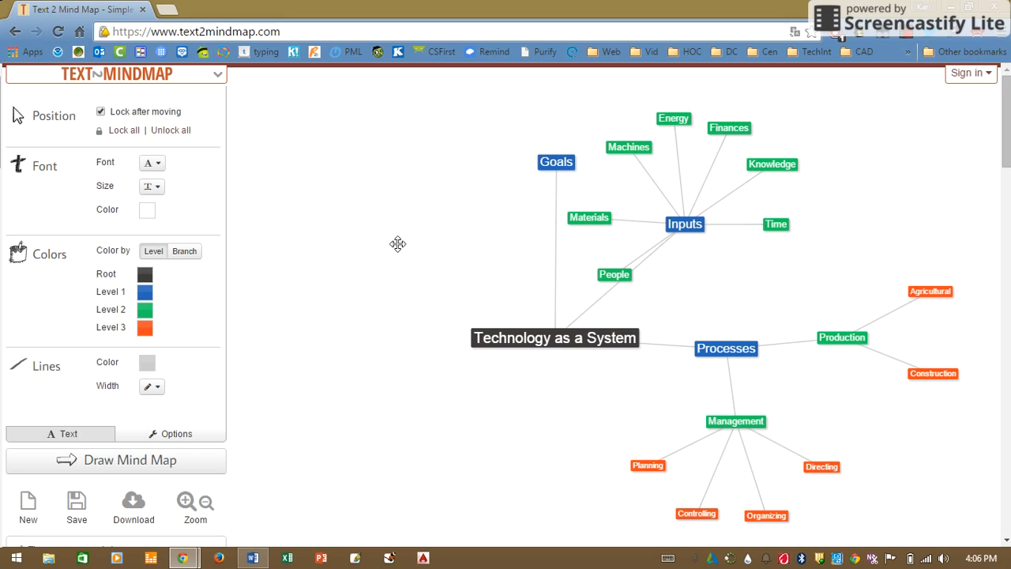
pyautogui.click(143, 293)
pyautogui.click(169, 182)
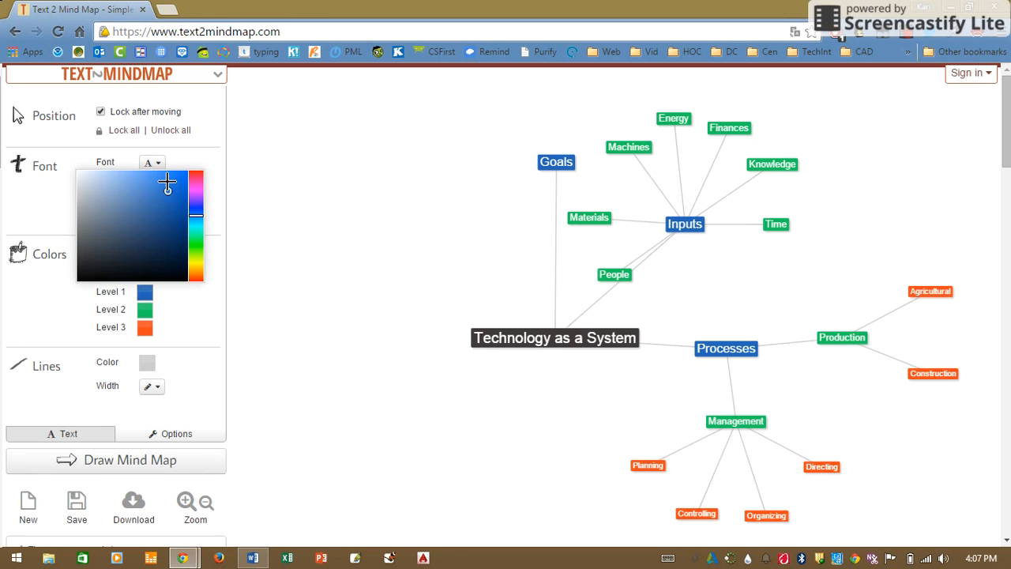
pyautogui.click(137, 311)
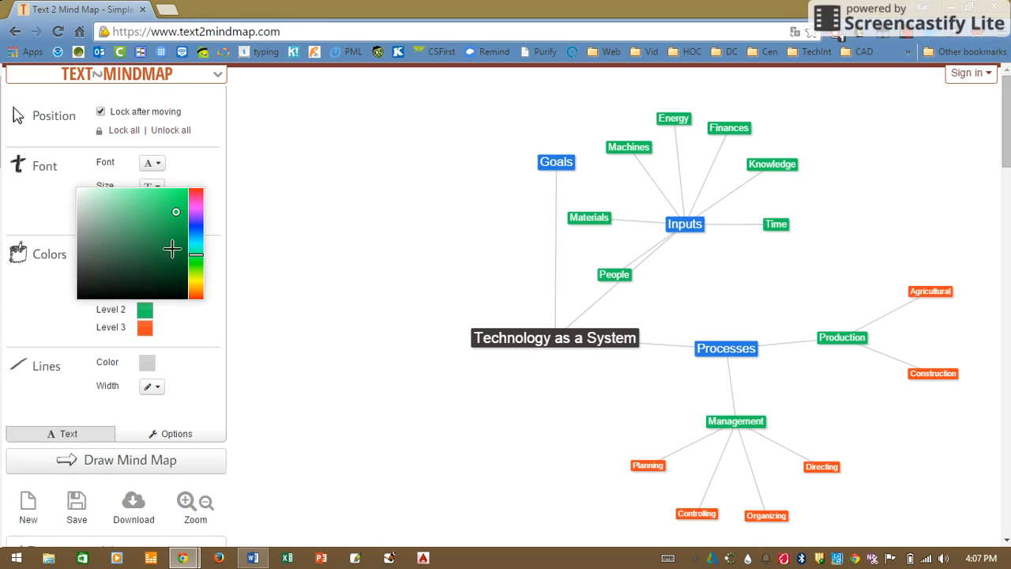
pyautogui.click(171, 255)
pyautogui.click(145, 330)
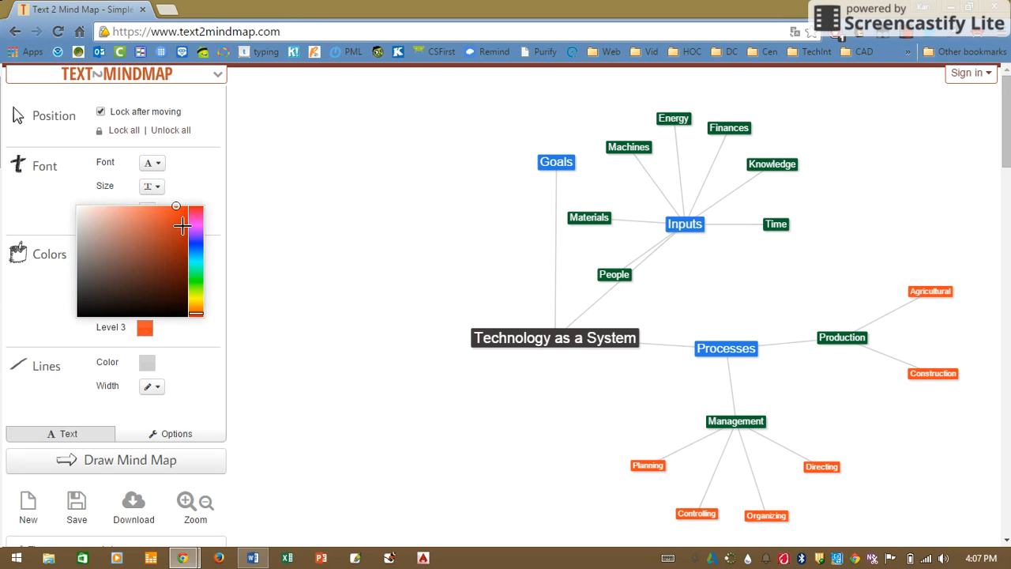
pyautogui.click(193, 310)
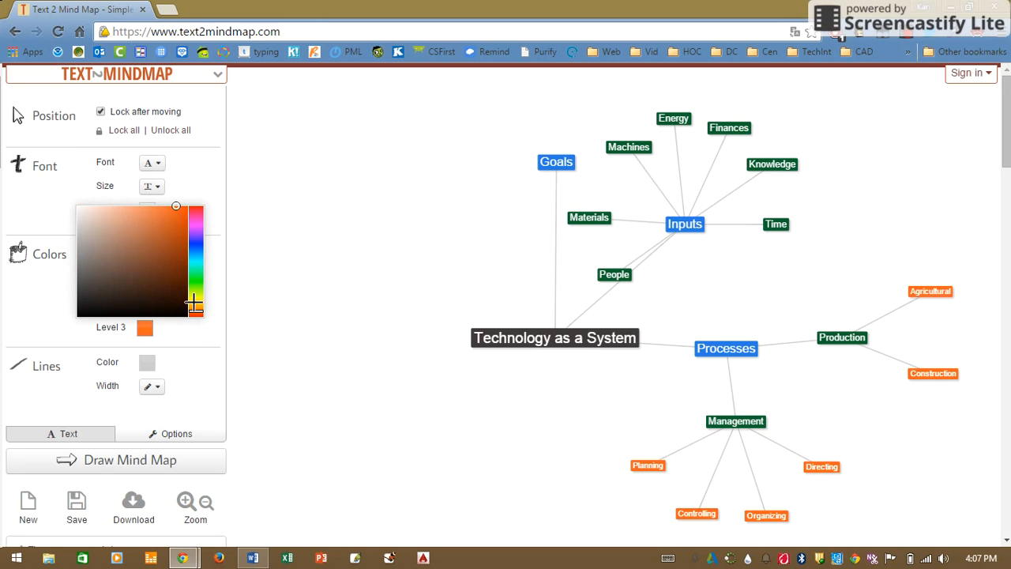
pyautogui.click(176, 331)
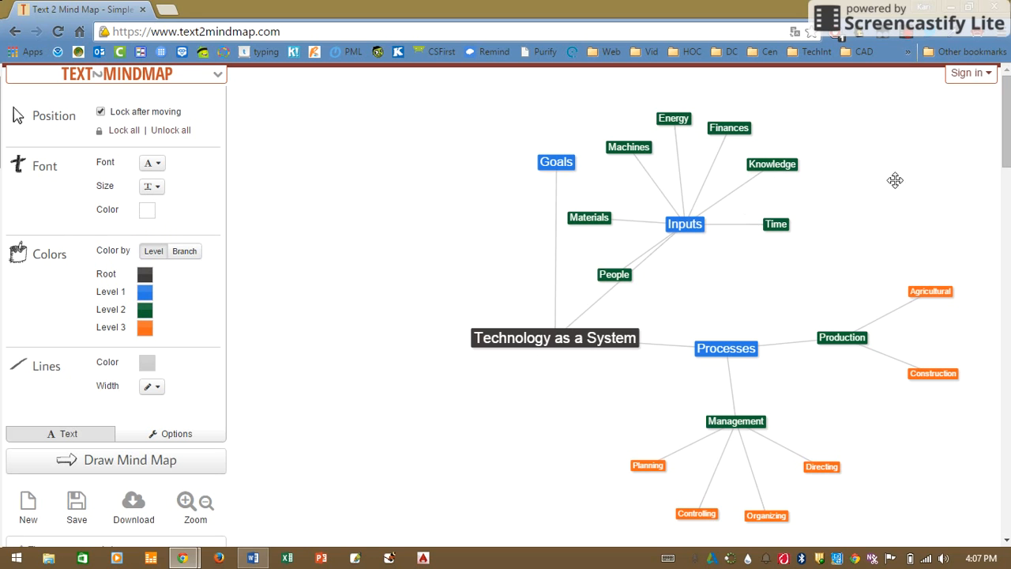
# Move the Management node slightly closer to Processes.
pyautogui.moveTo(737, 429); pyautogui.dragTo(749, 410)
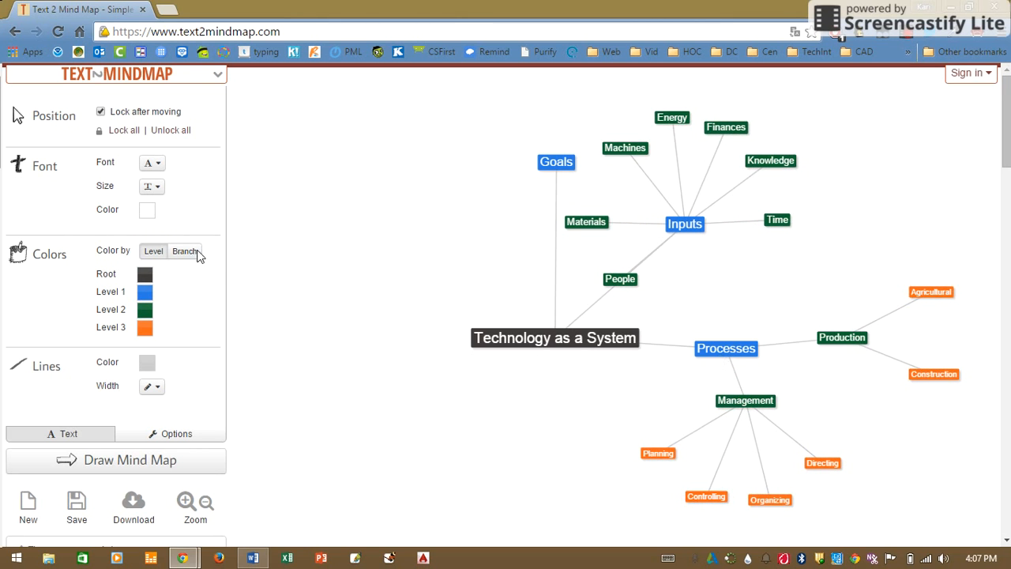
# Set the mind map's font size to 23 and its font to Trebuchet MS.
pyautogui.click(156, 186)
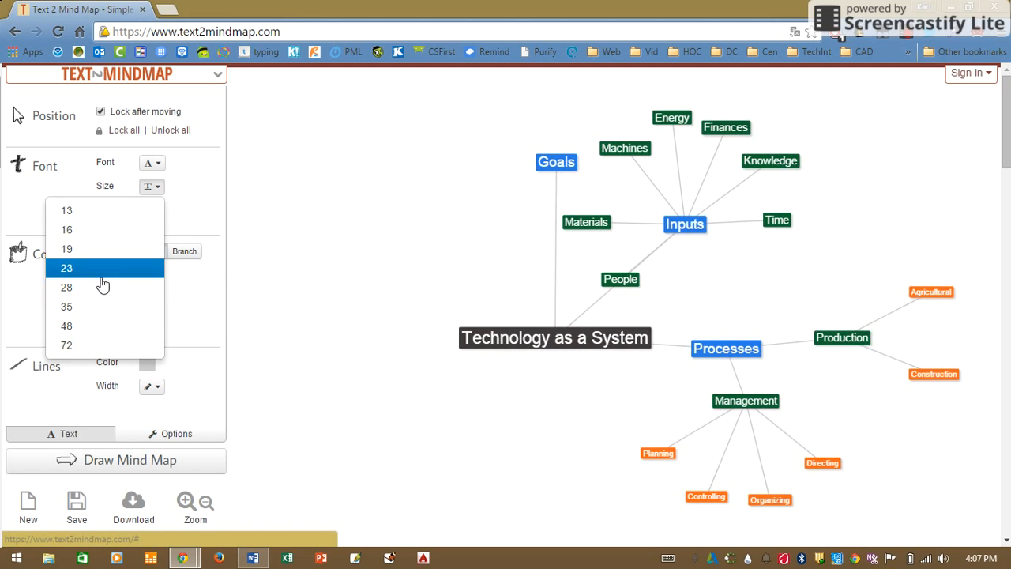
pyautogui.click(101, 272)
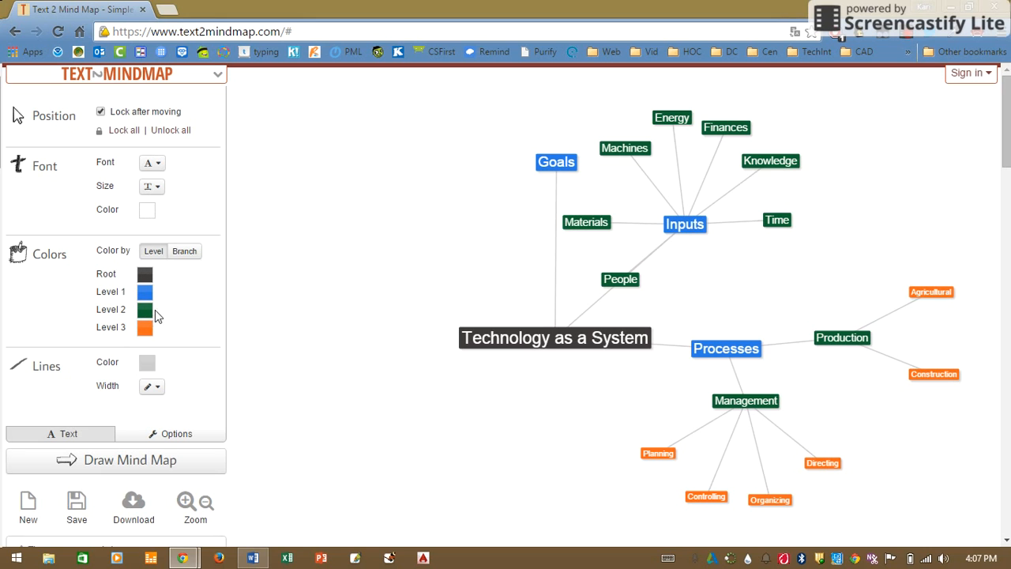
pyautogui.click(156, 164)
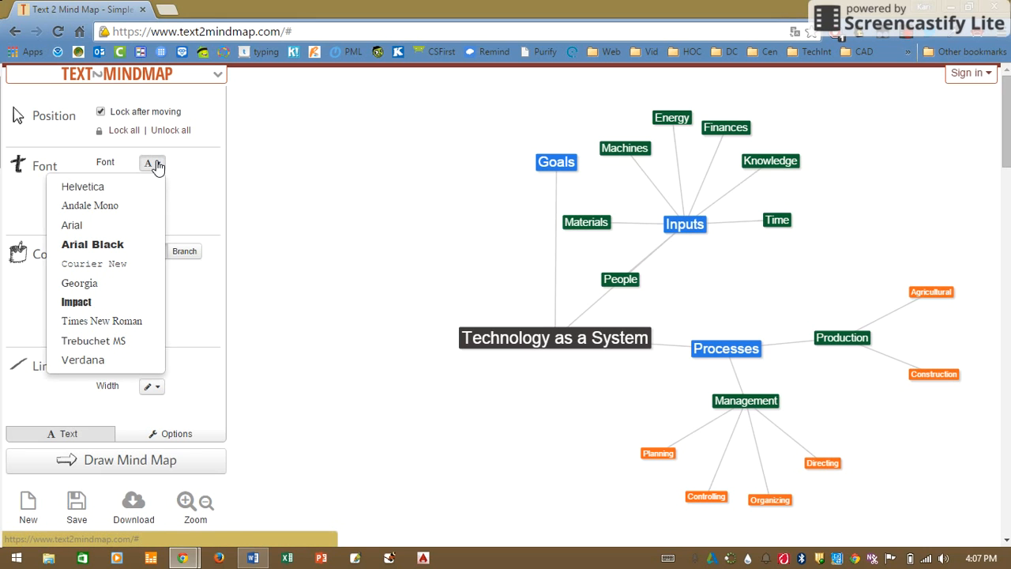
pyautogui.click(107, 343)
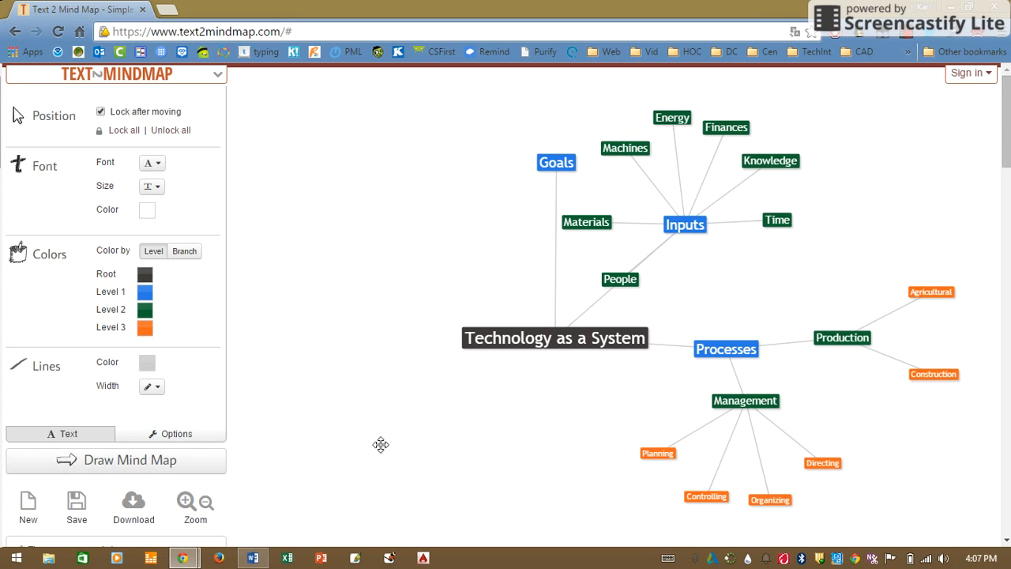
# Download the mind map as a PDF and close the download dialog.
pyautogui.click(133, 511)
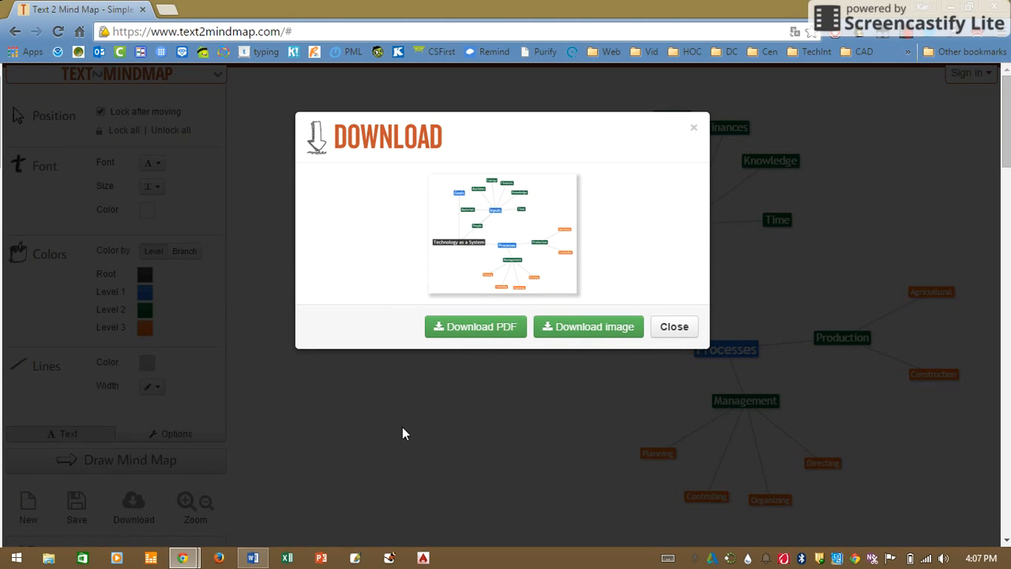
pyautogui.click(486, 335)
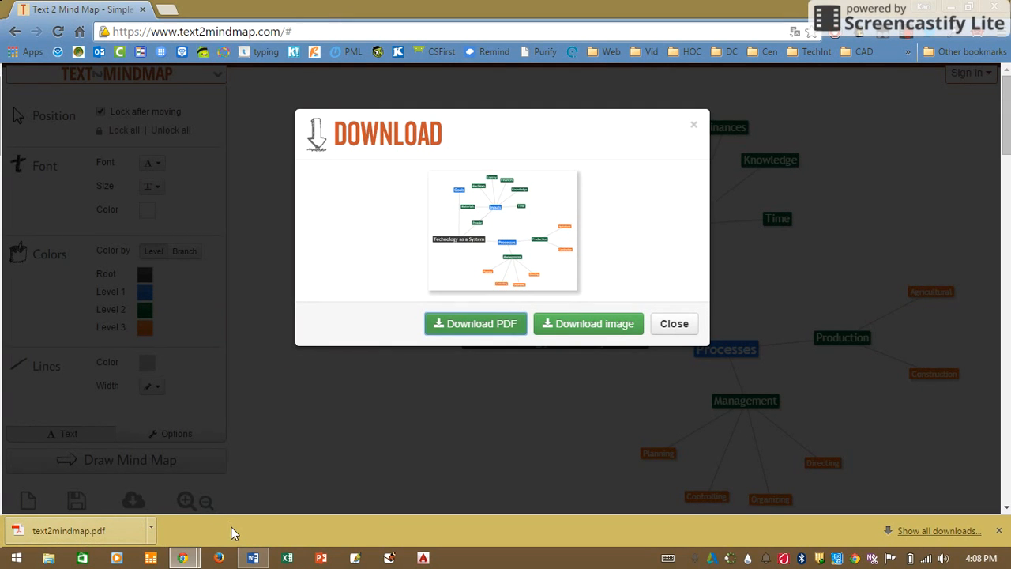
pyautogui.click(674, 326)
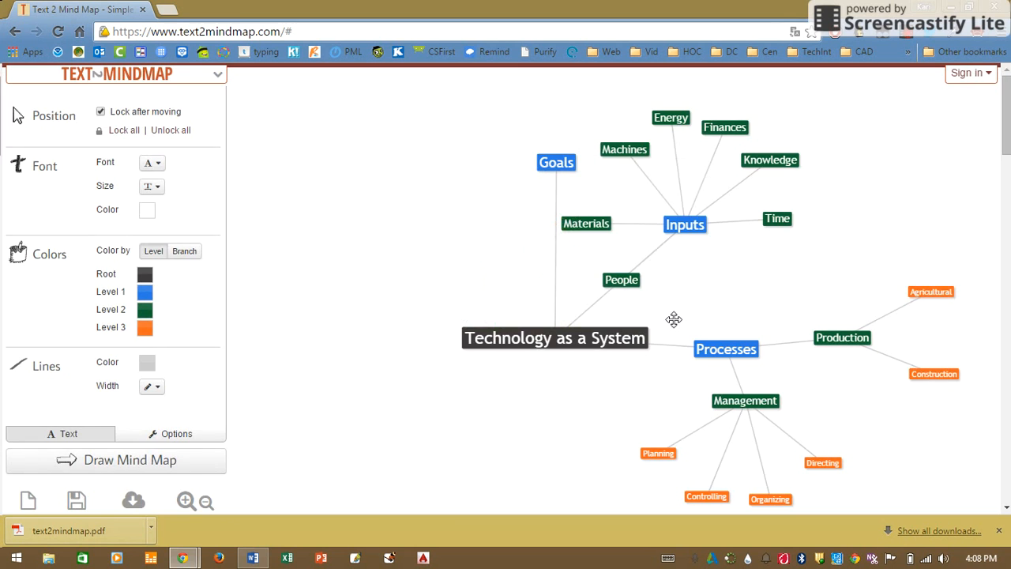